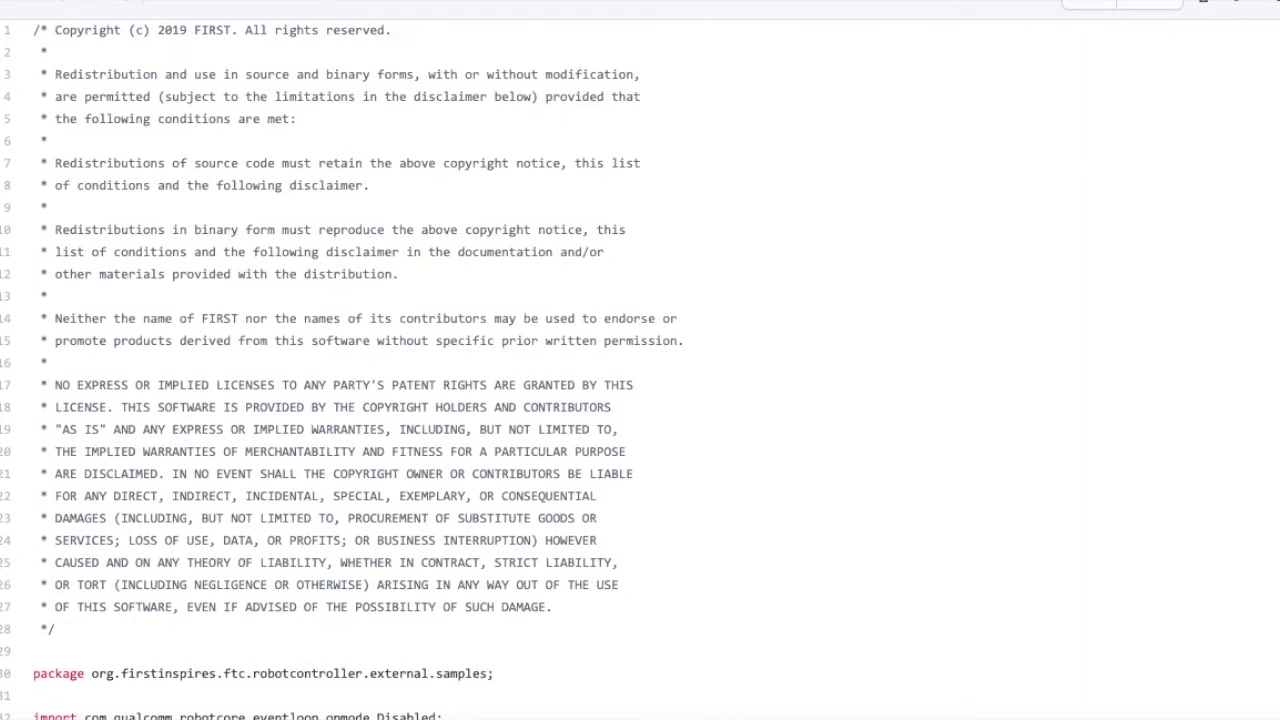
Read through the TensorFlow object detection webcam sample OpMode, from the license header to the runOpMode method.
scroll(640, 360, "down", 6)
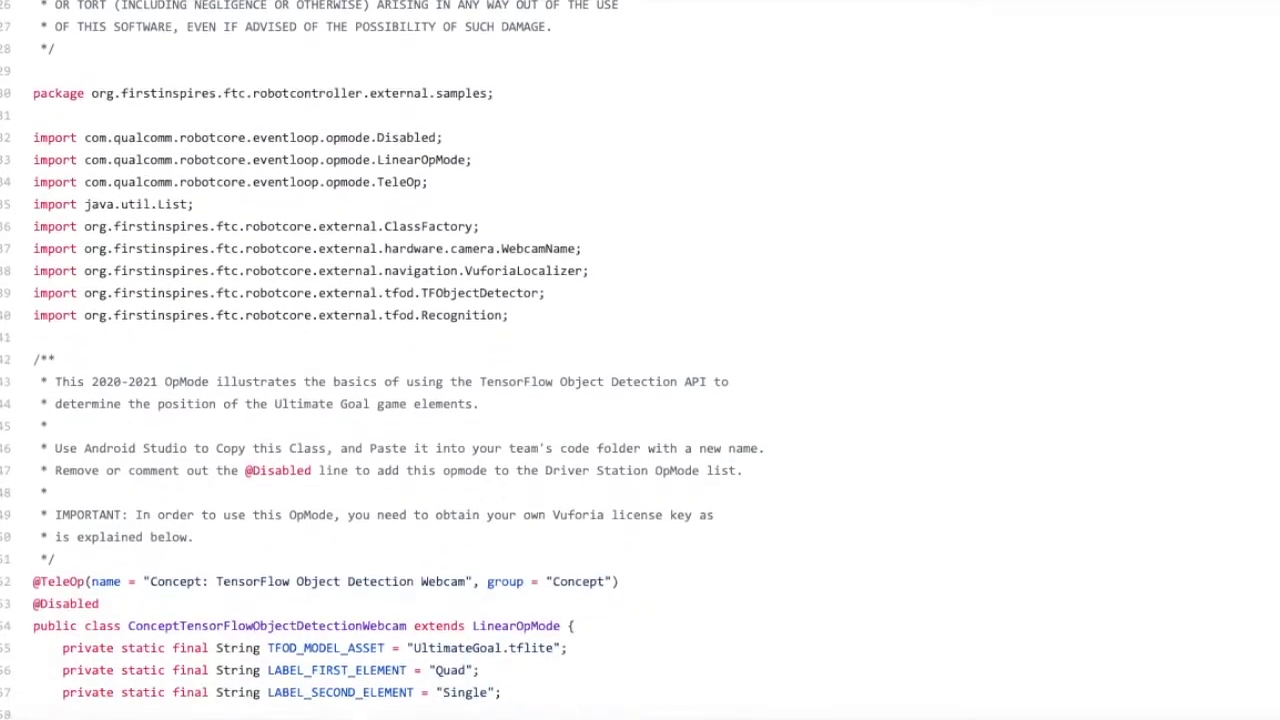
scroll(640, 360, "down", 2)
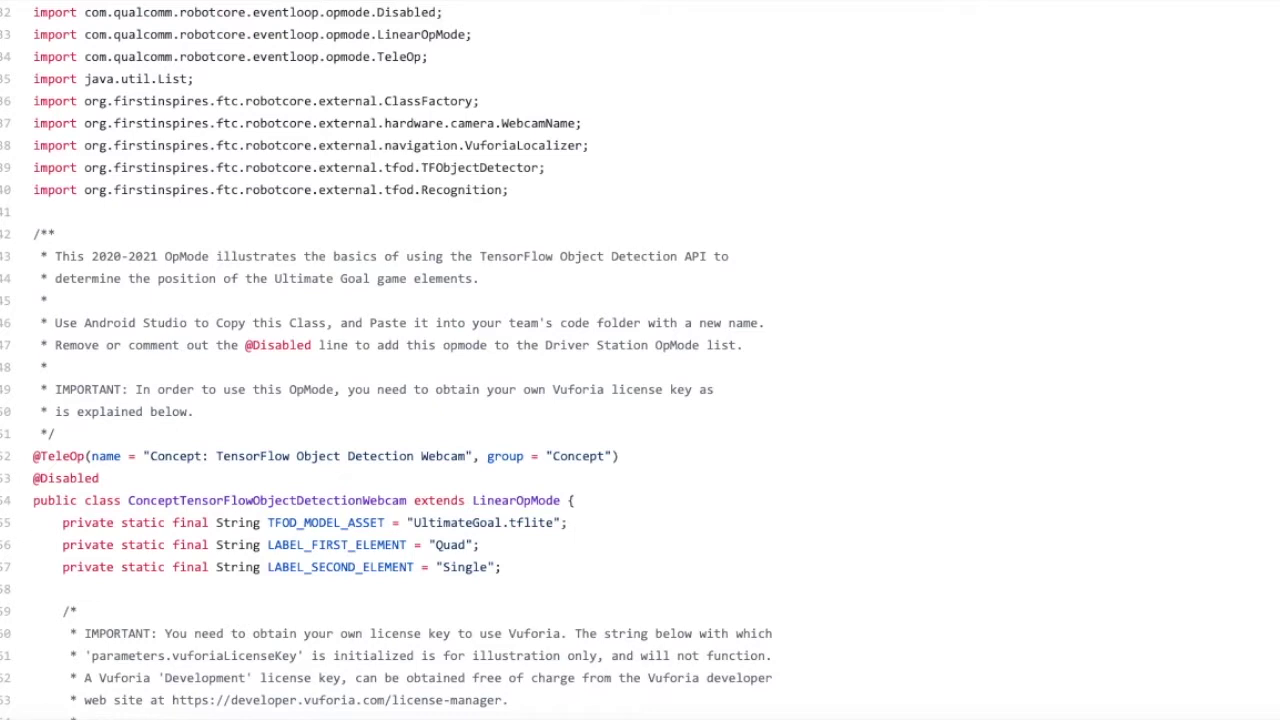
scroll(640, 360, "down", 4)
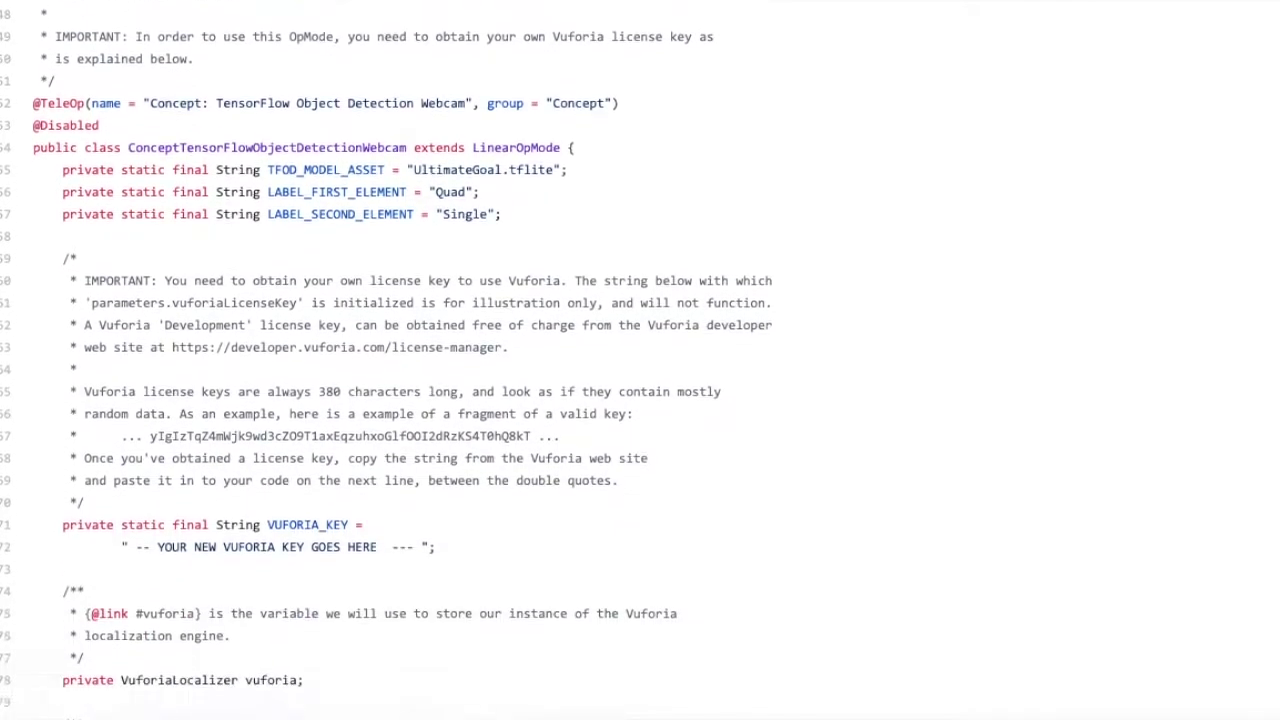
scroll(640, 360, "down", 3)
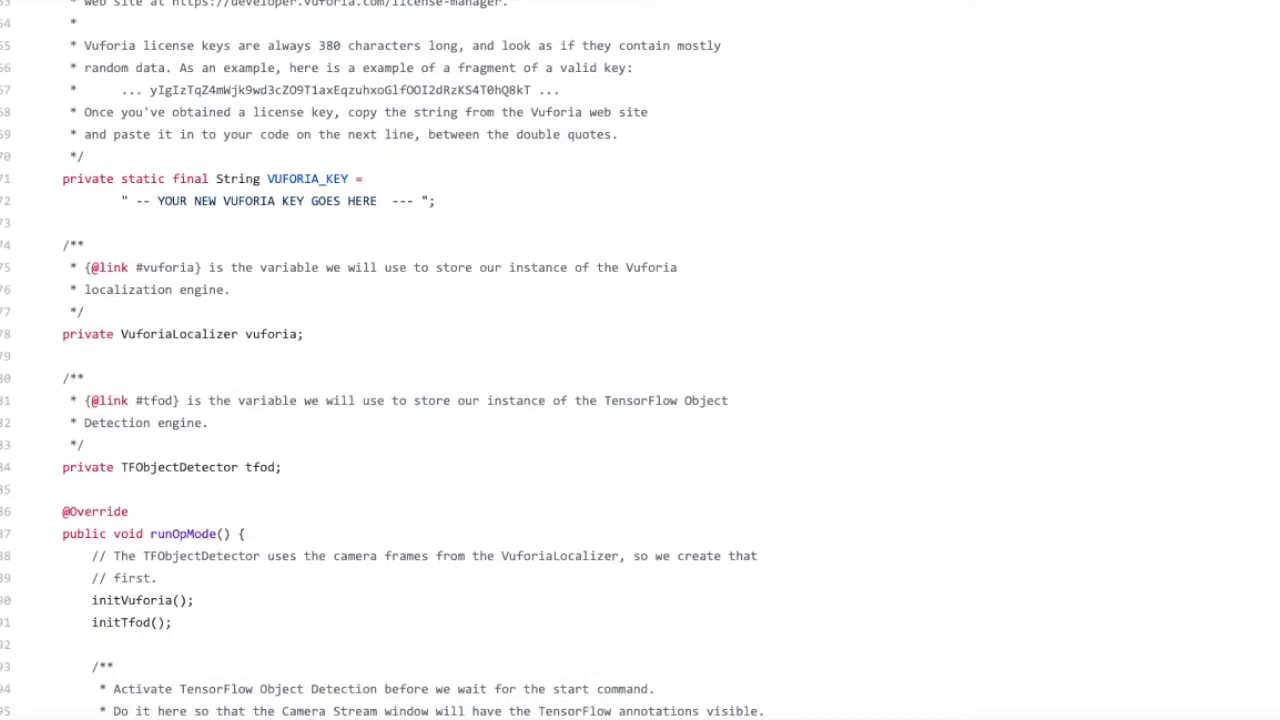
scroll(640, 360, "down", 4)
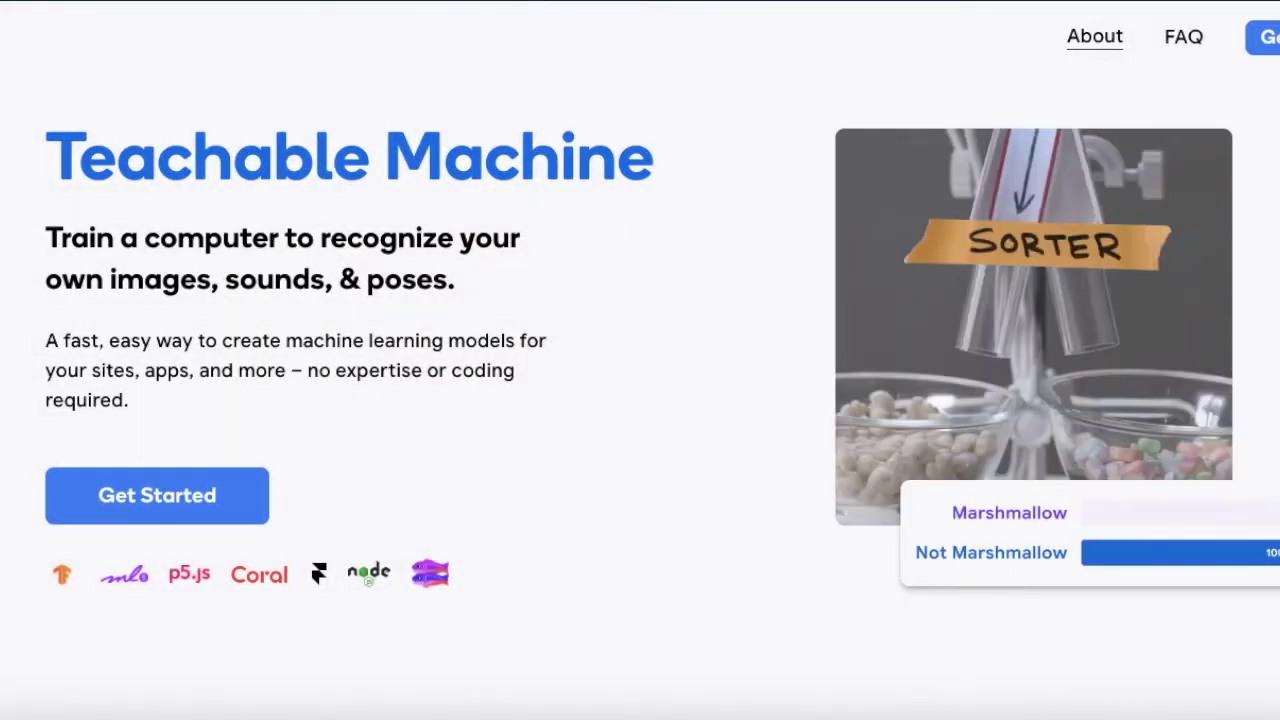
Switch to the Teachable Machine website and look over its introduction to what the tool does.
scroll(640, 360, "down", 4)
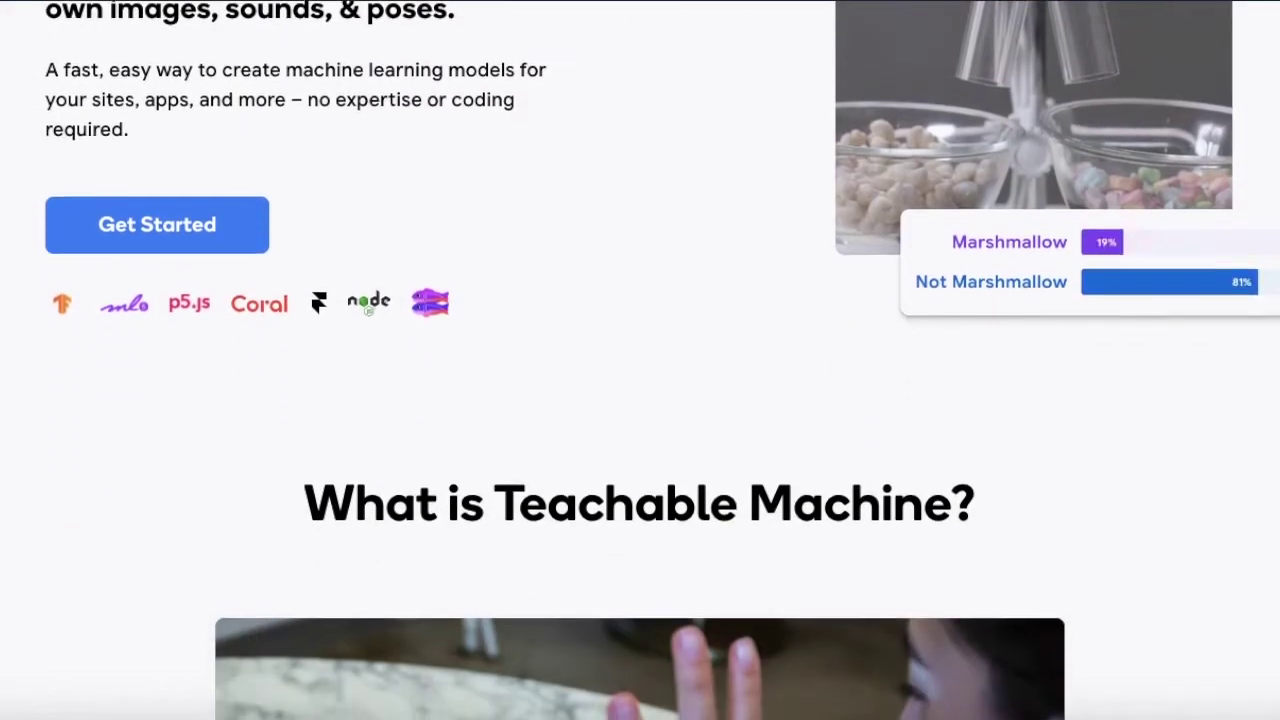
scroll(640, 400, "down", 5)
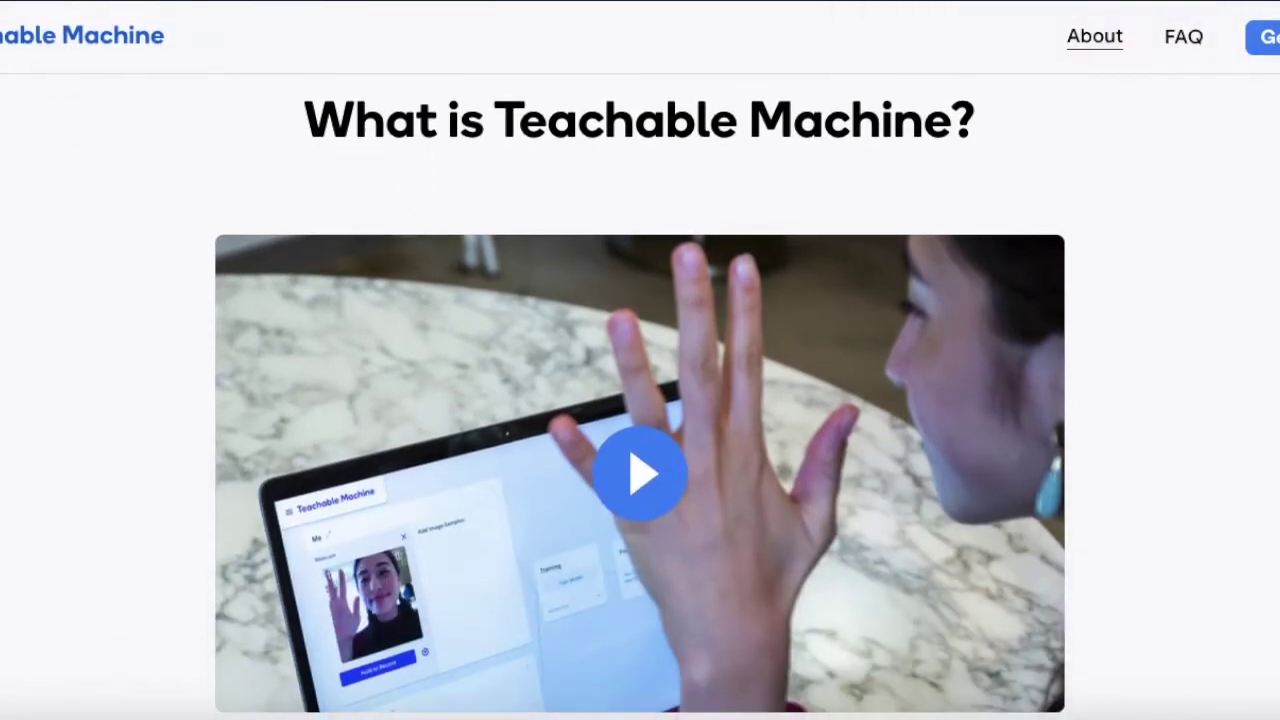
scroll(640, 360, "down", 1)
scroll(640, 400, "down", 5)
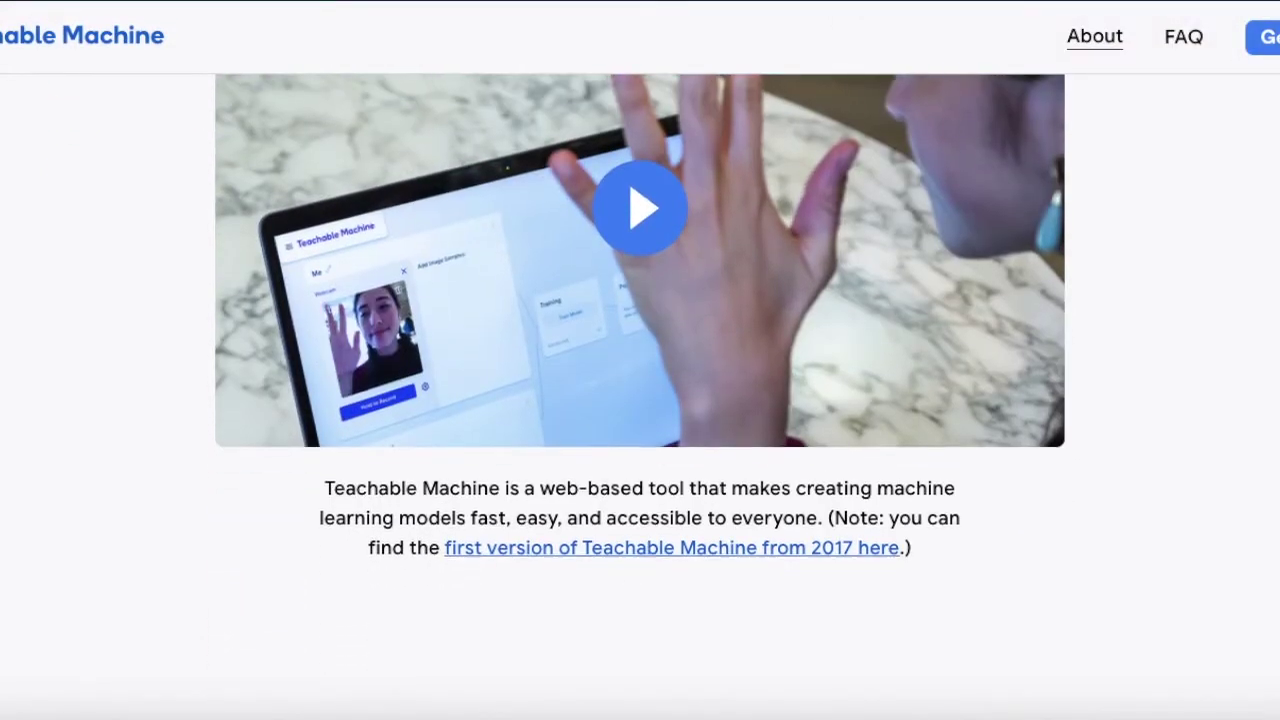
scroll(640, 400, "down", 3)
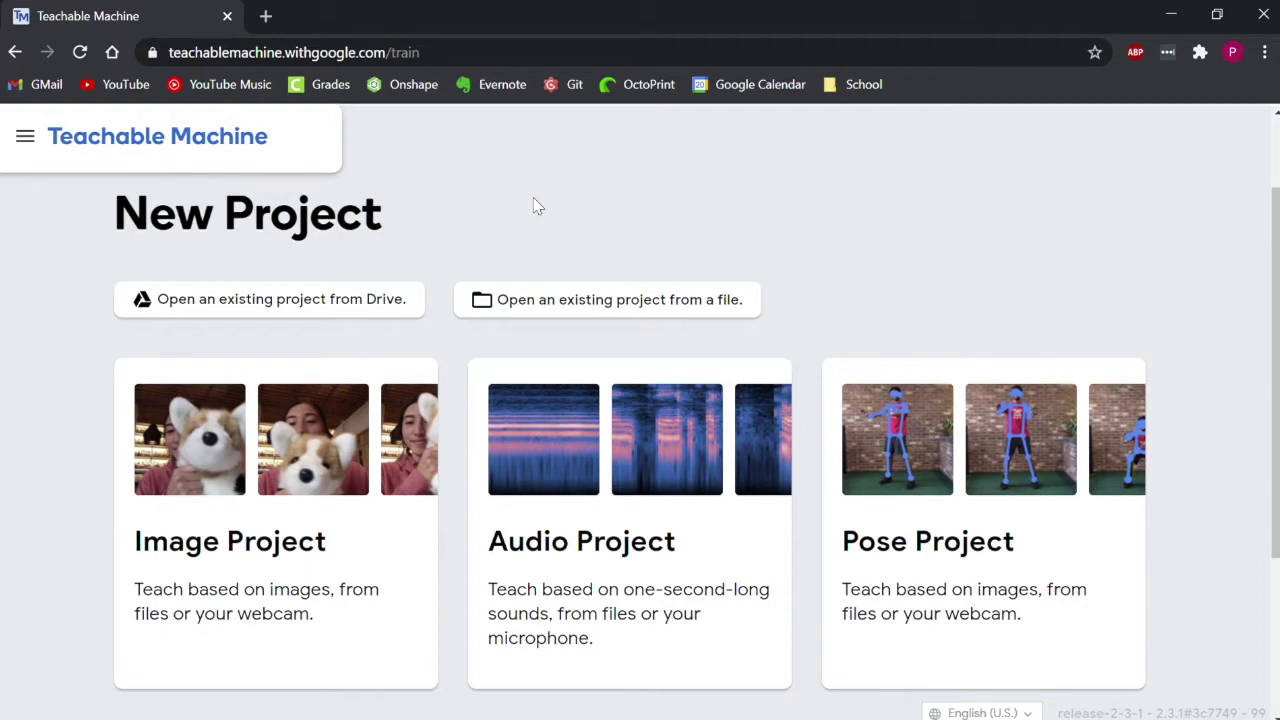
Start an image project and set up three classes named A, B and C.
left_click(230, 556)
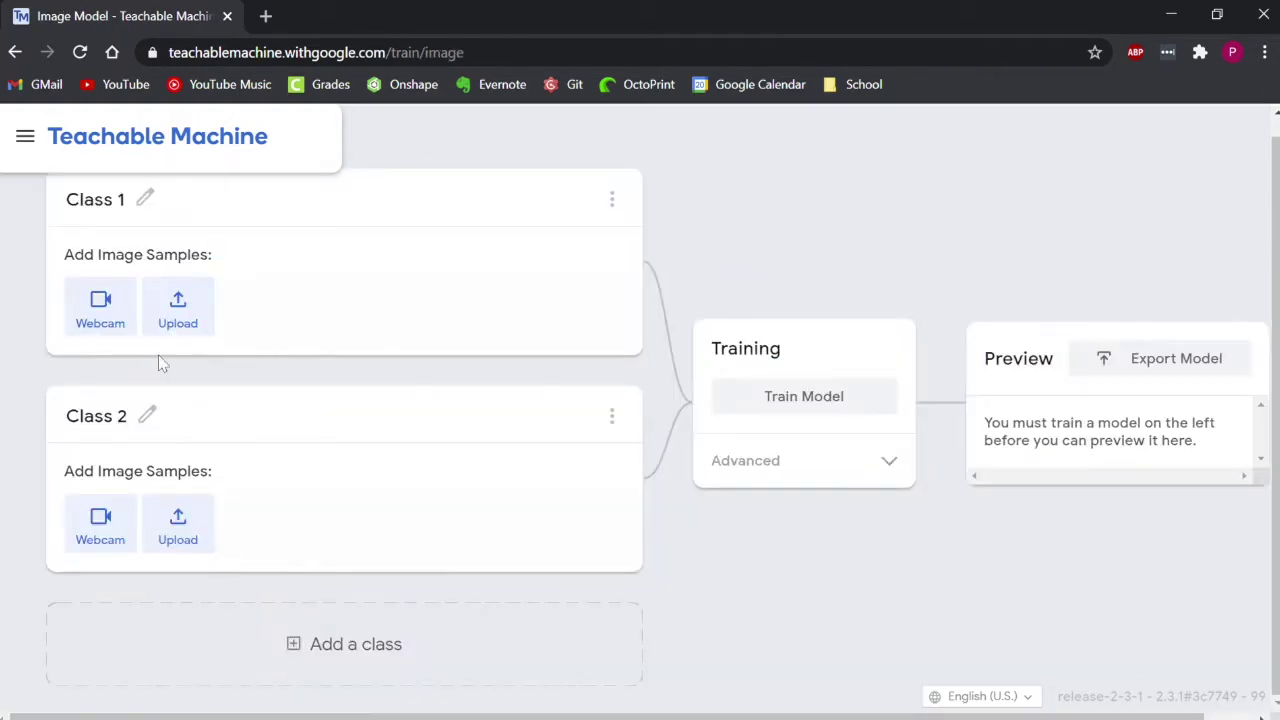
left_click(146, 204)
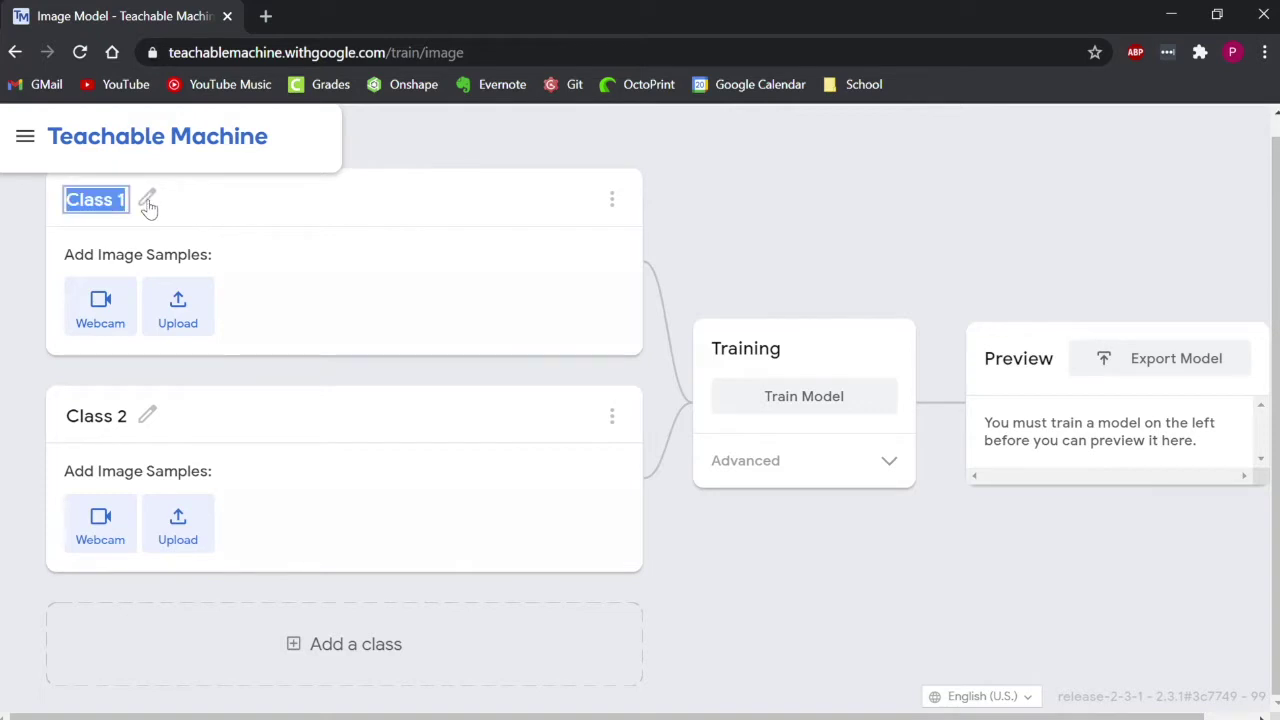
left_click(148, 416)
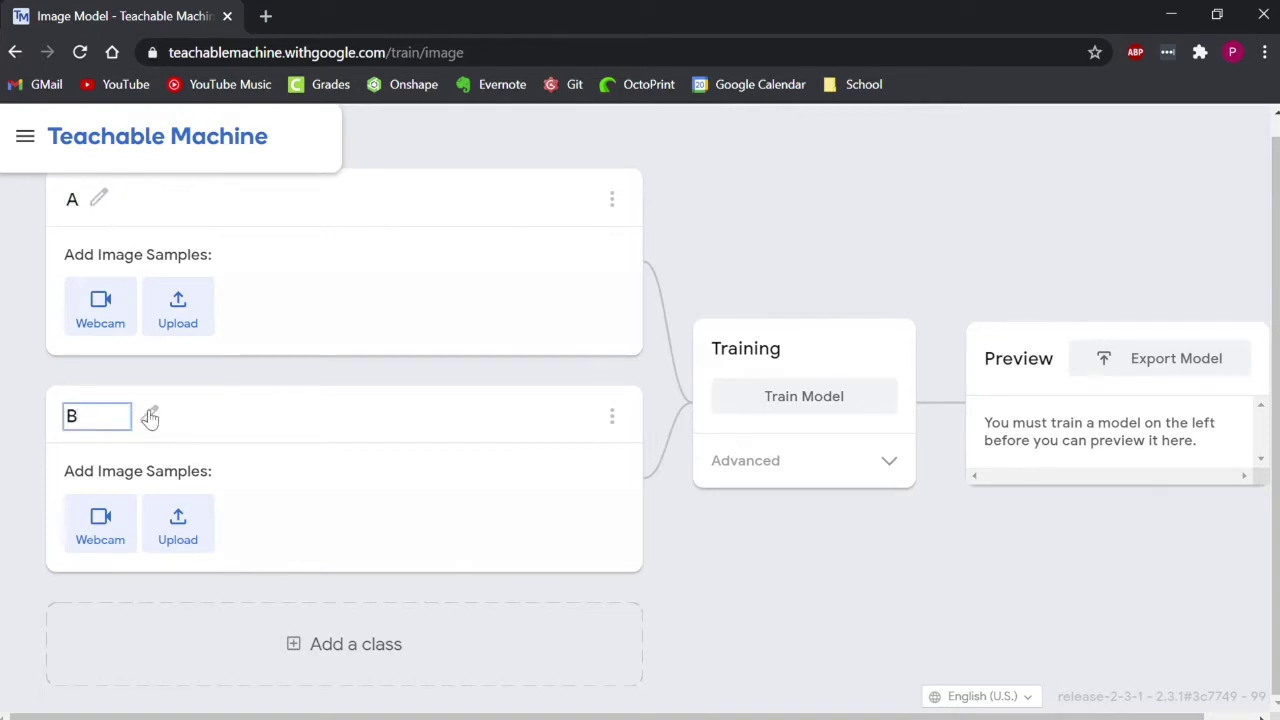
type("B")
left_click(302, 648)
left_click(160, 630)
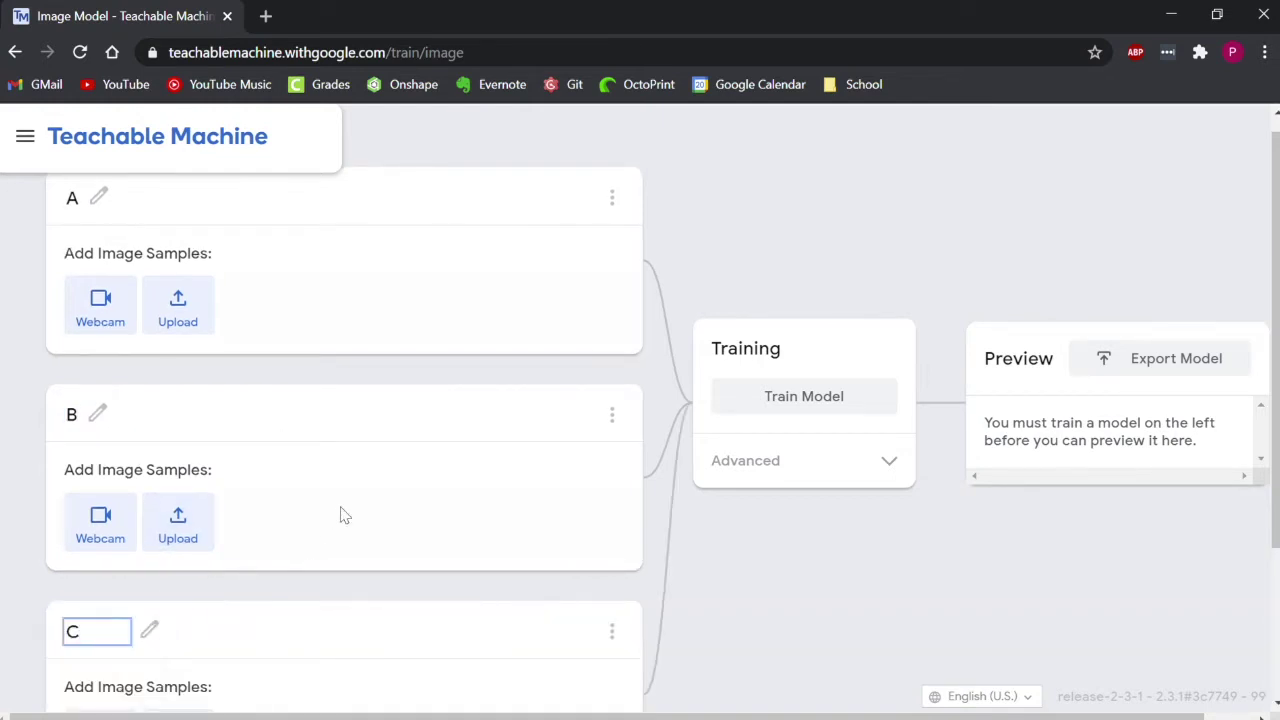
scroll(343, 513, "up", 1)
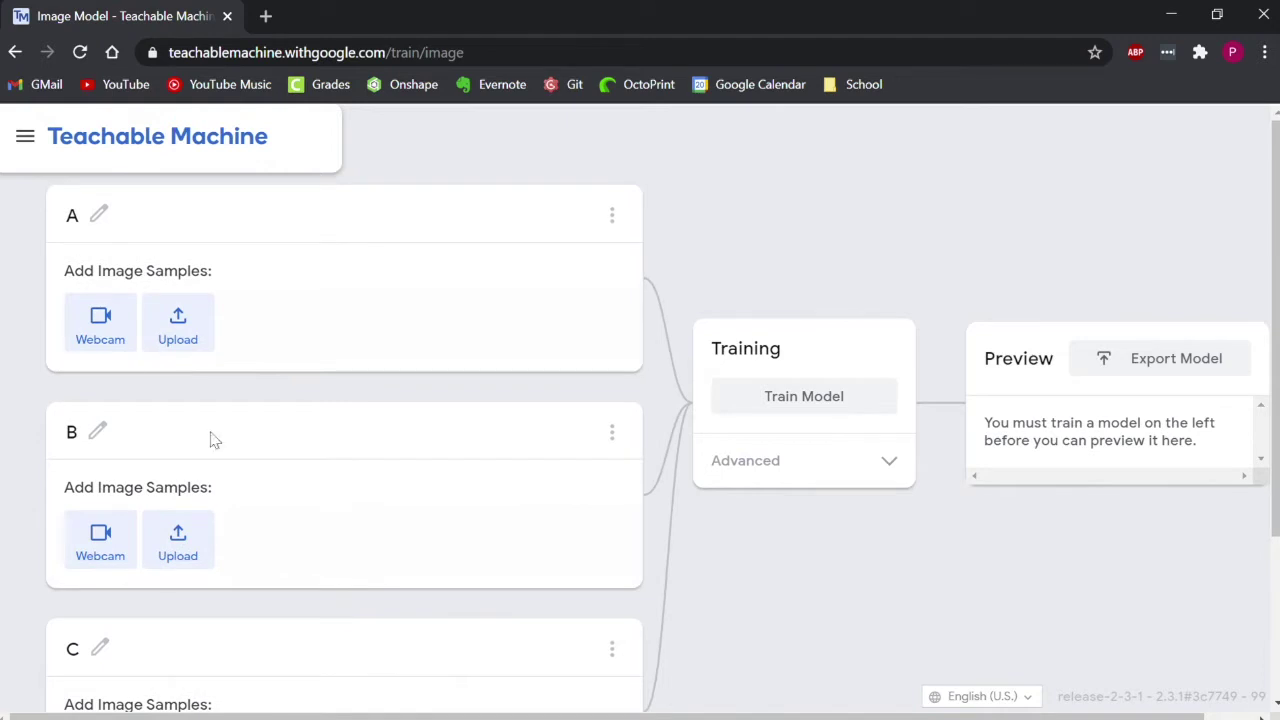
Record webcam image samples for classes A, B and C, and train the model on them.
left_click(104, 345)
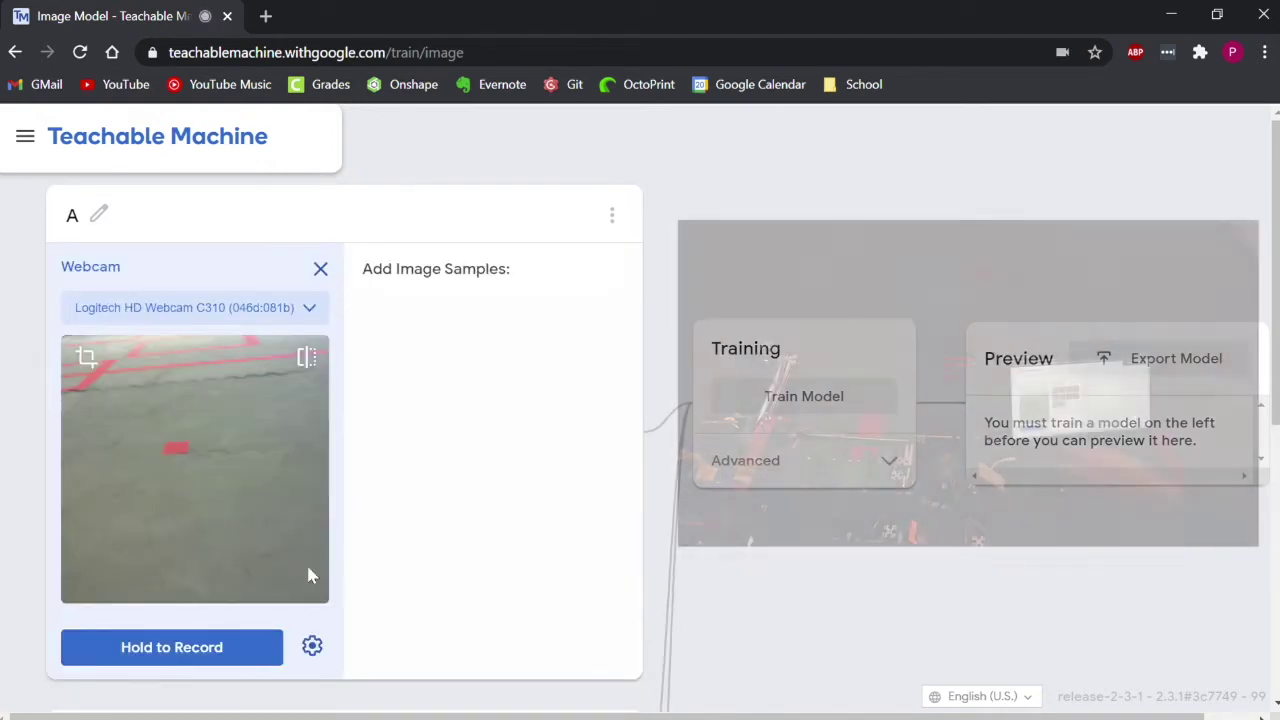
left_click_drag(228, 648, 228, 648)
left_click(97, 540)
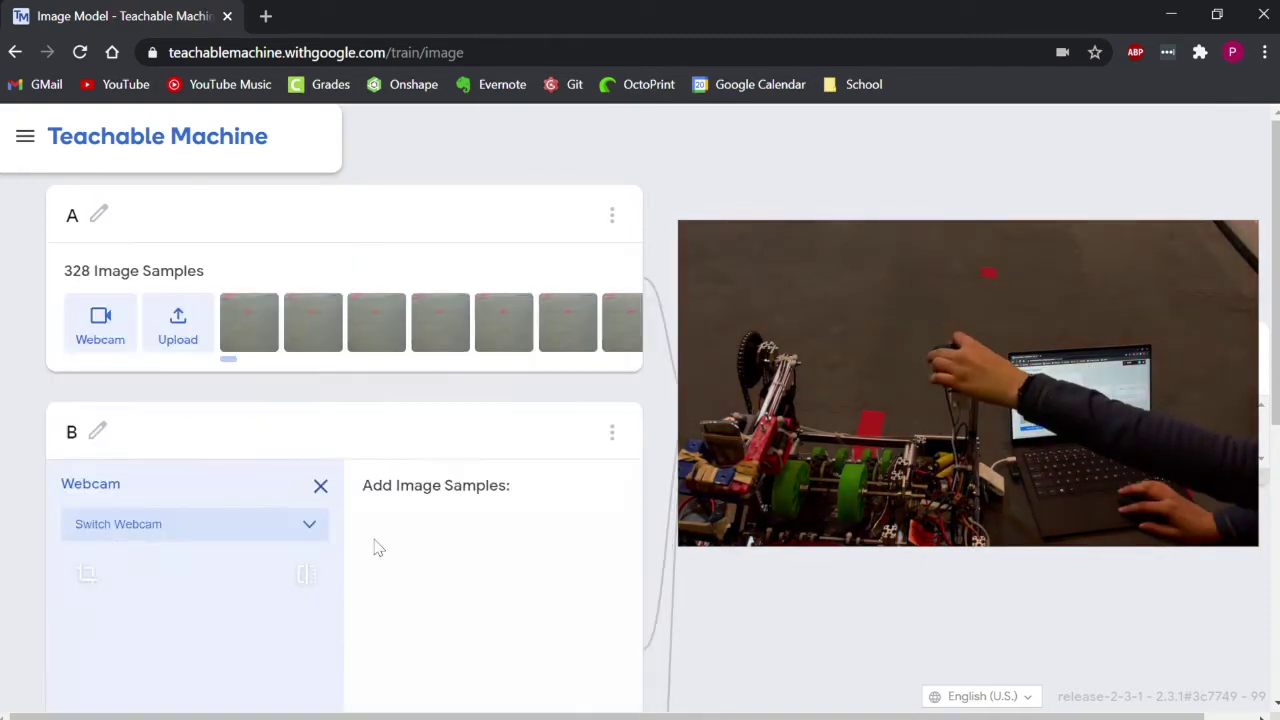
left_click_drag(157, 691, 171, 651)
left_click(105, 542)
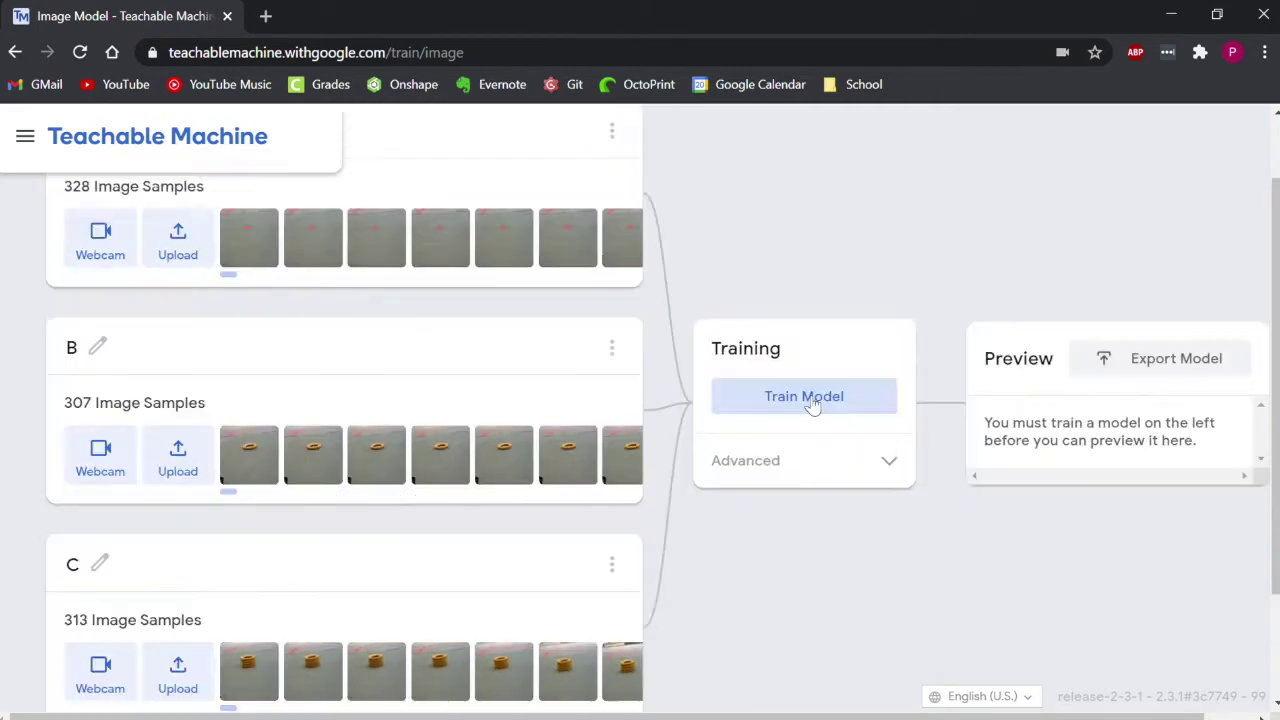
left_click(808, 400)
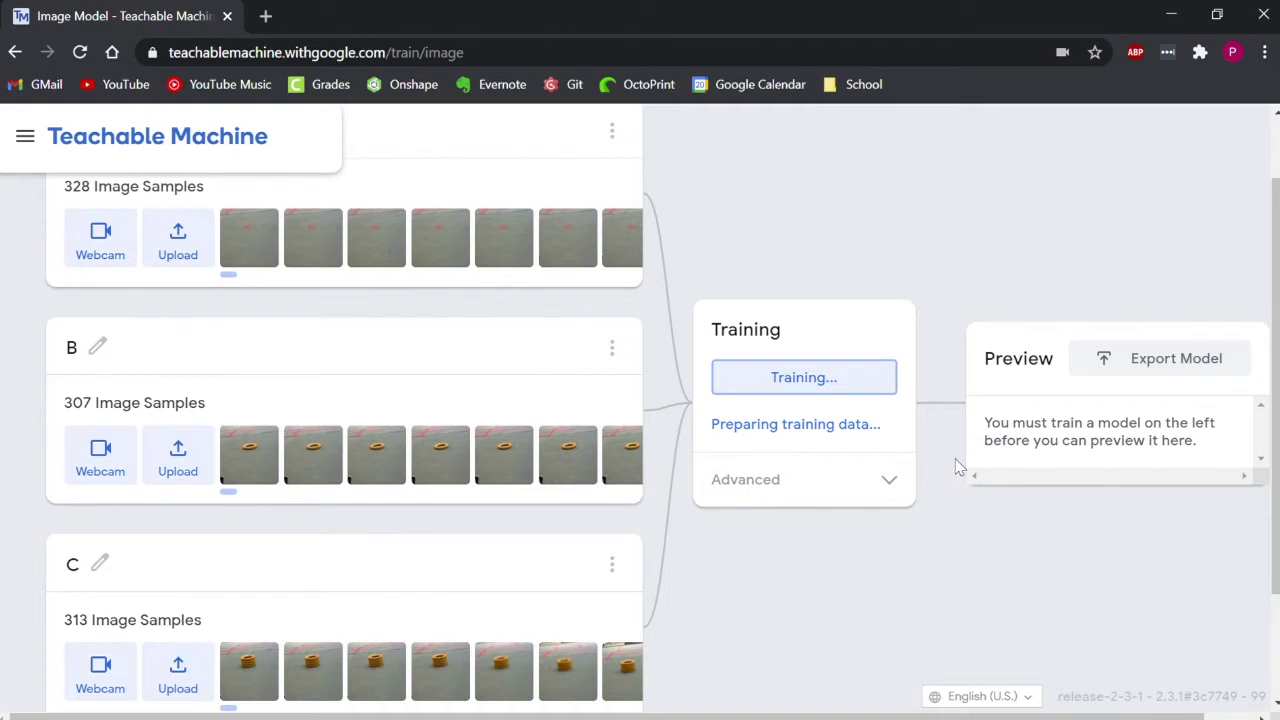
Save the trained project to Drive under the name FTC.
scroll(920, 393, "up", 1)
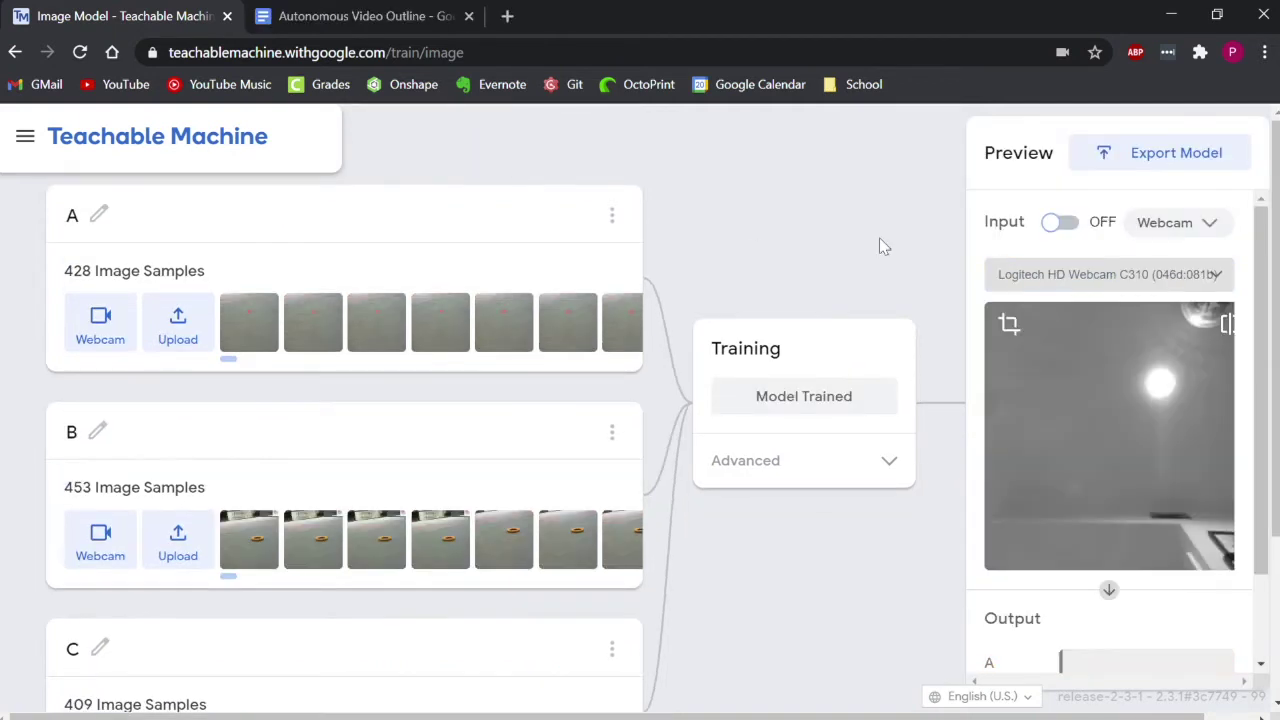
left_click(22, 136)
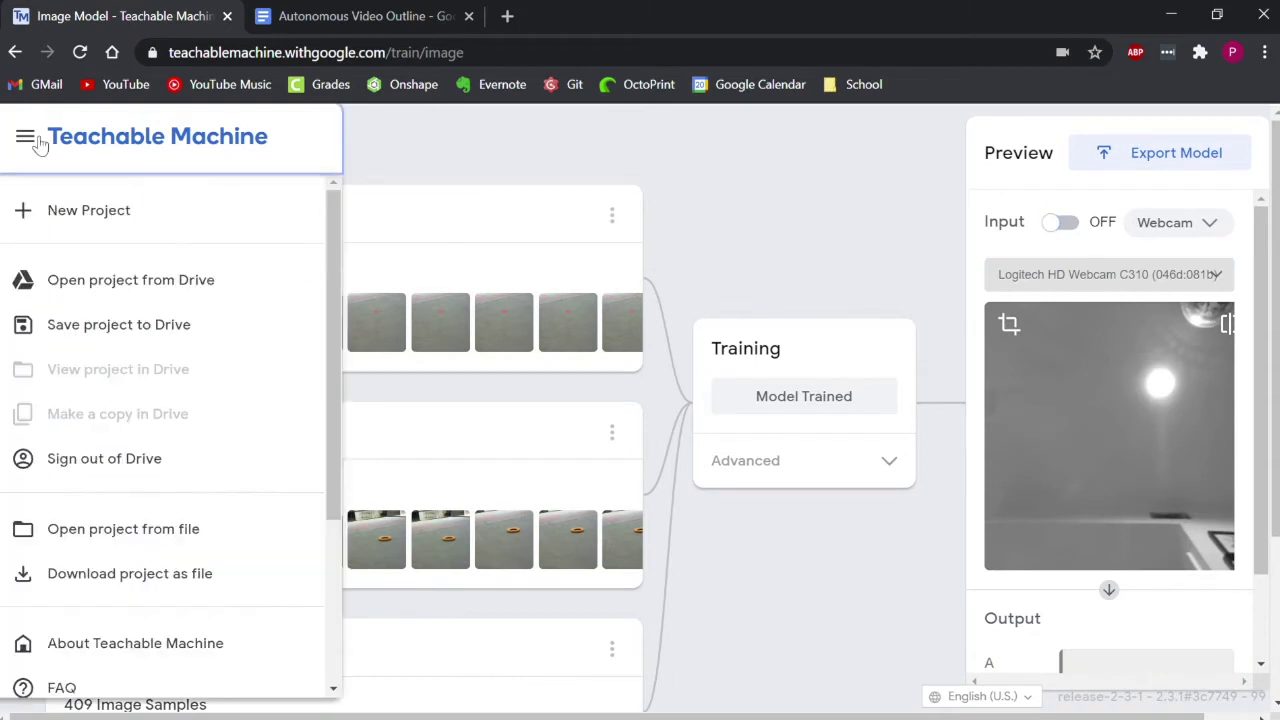
left_click(75, 325)
left_click_drag(631, 397, 470, 393)
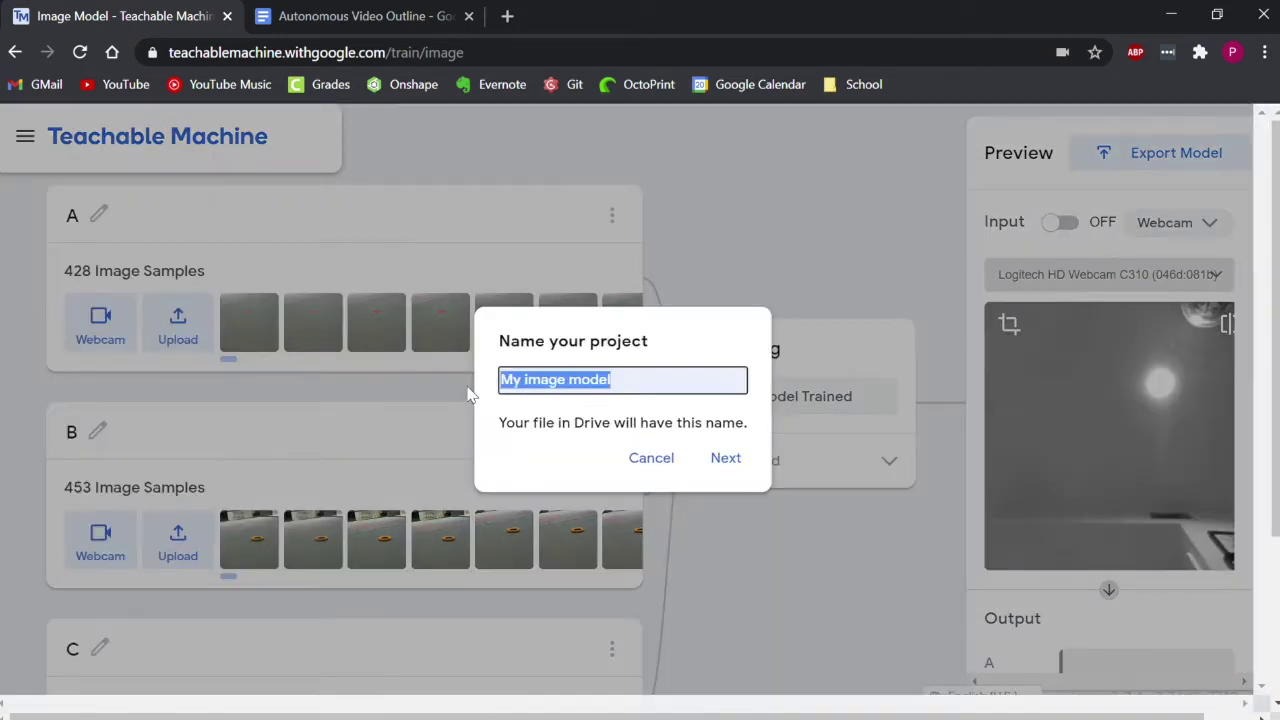
type("FTC")
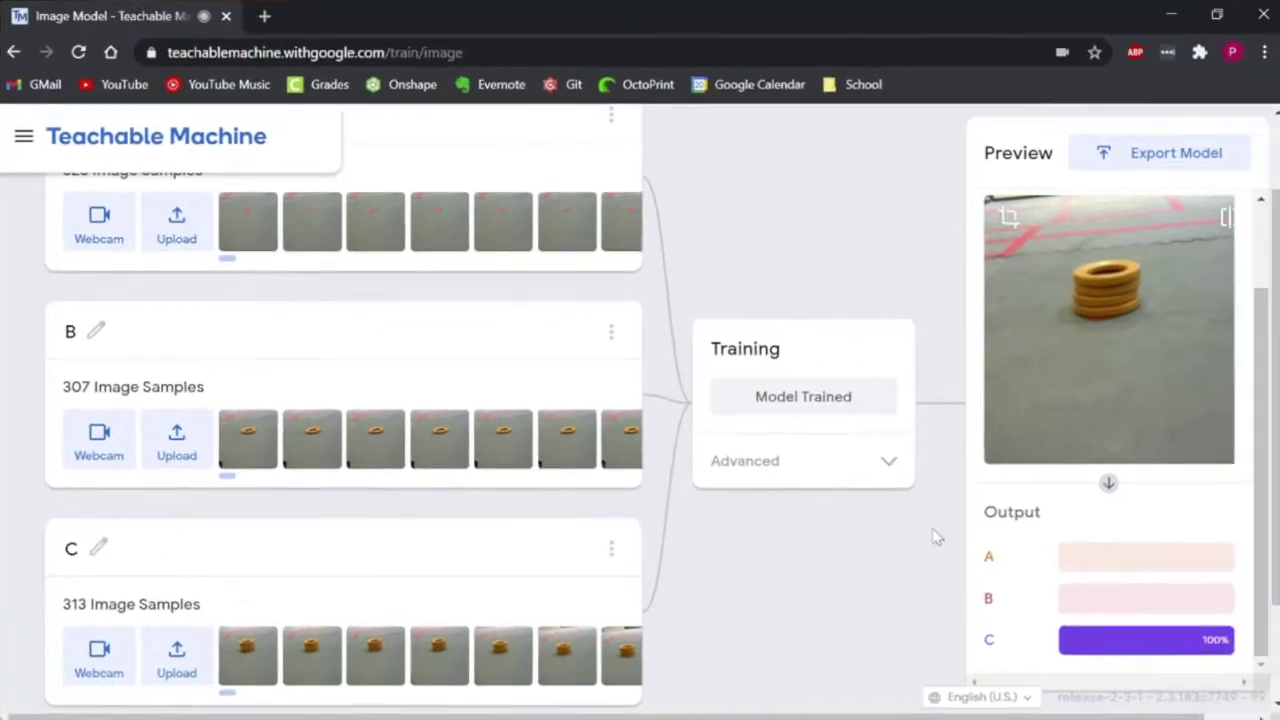
Export the trained model as a TensorFlow Lite floating point model and download it.
left_click(1150, 160)
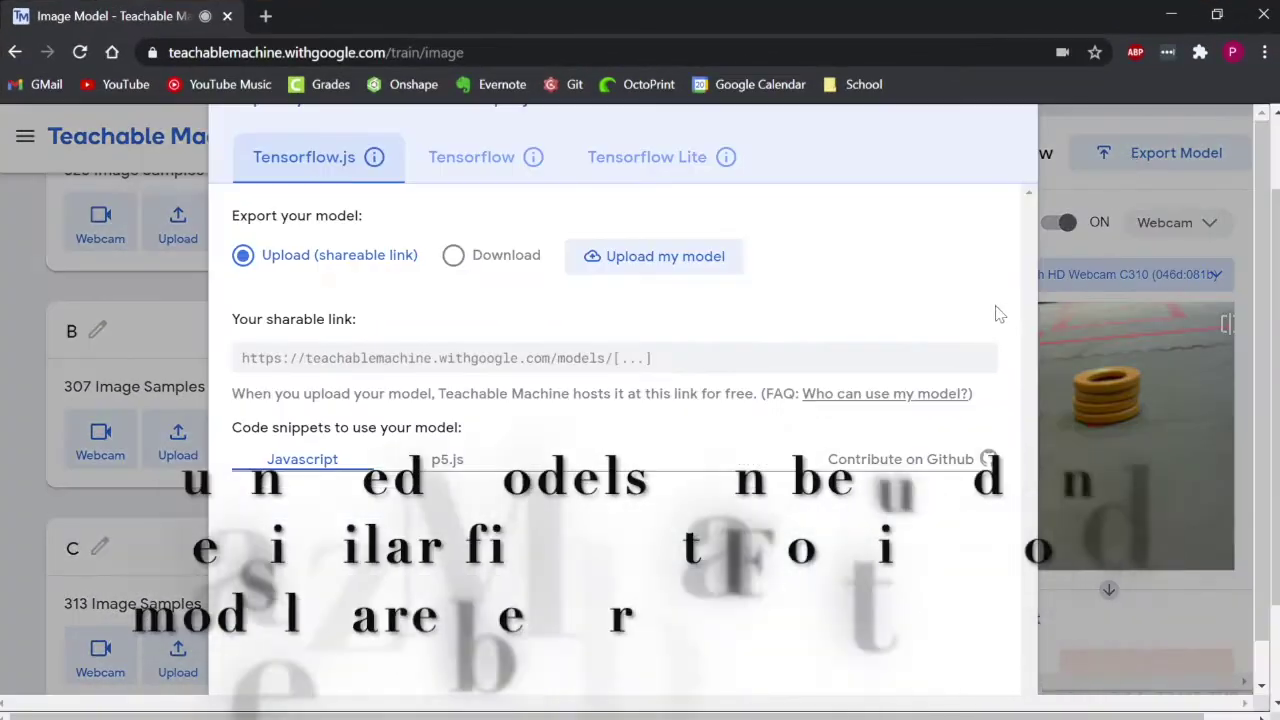
left_click(652, 175)
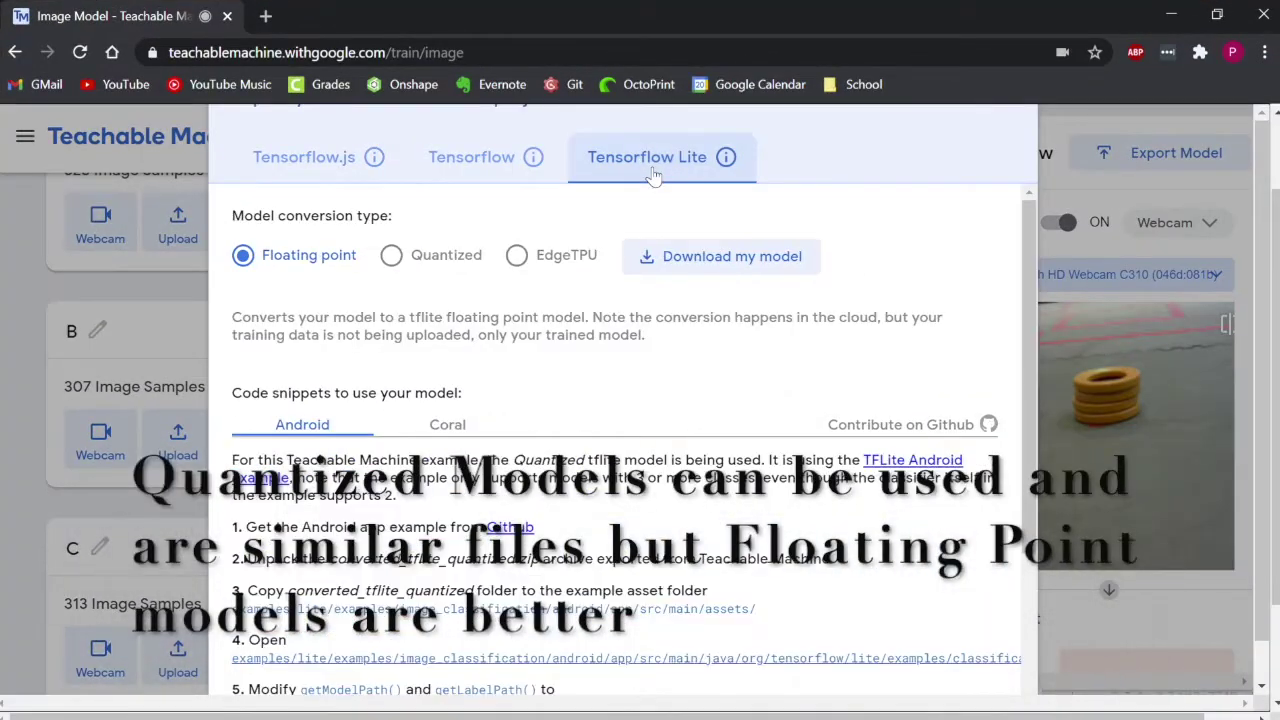
left_click(697, 262)
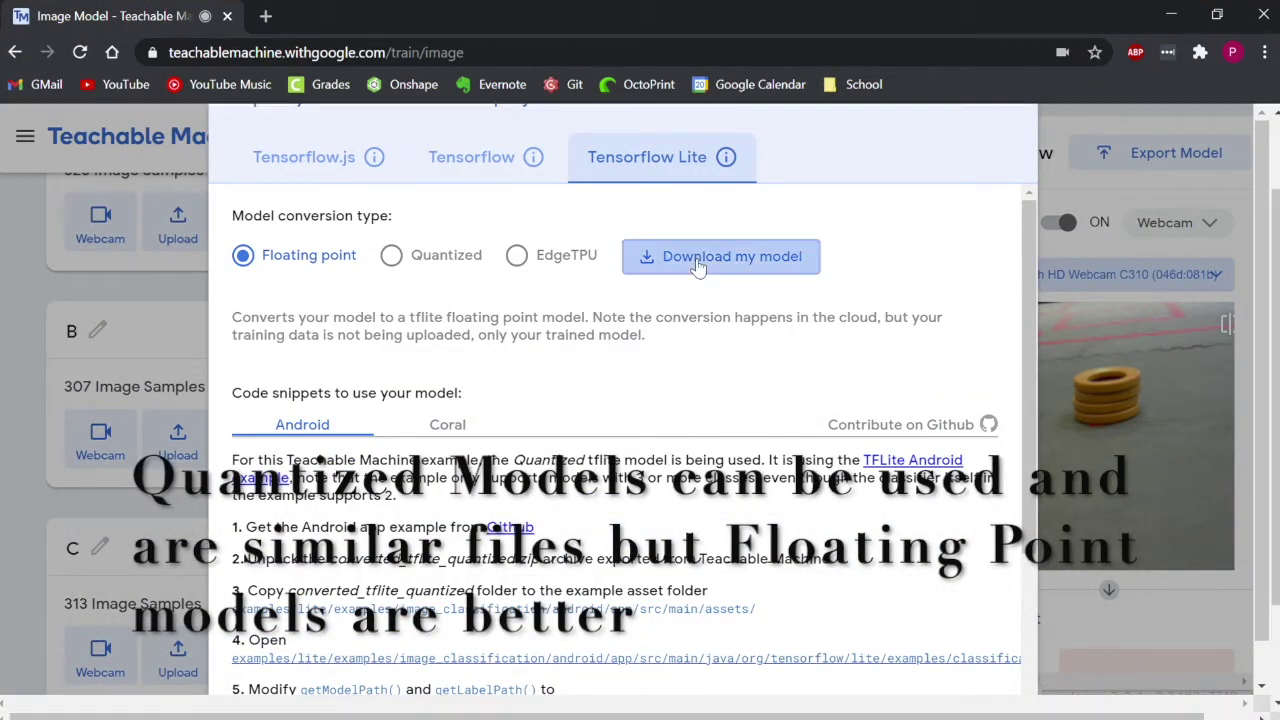